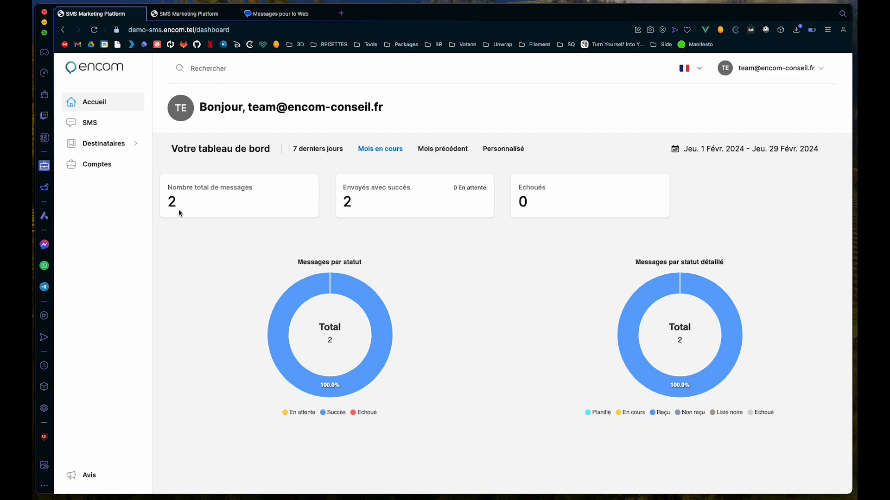
Step: Expand Destinataires in the sidebar to reveal the recipient pages
{"action": "left_click", "coordinate": [96, 147]}
Step: Open the Destinataires page, then start a new recipient and cancel it
{"action": "left_click", "coordinate": [92, 179]}
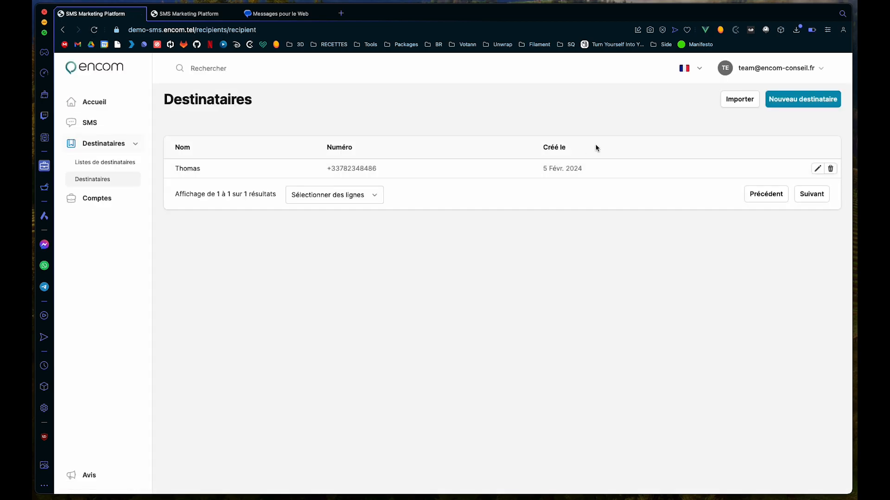
{"action": "left_click", "coordinate": [787, 104]}
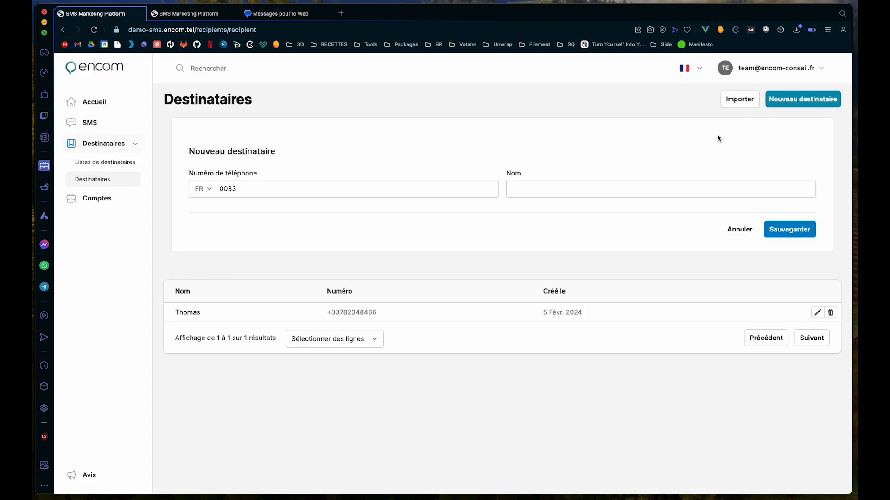
{"action": "left_click", "coordinate": [361, 190]}
{"action": "left_click", "coordinate": [574, 187]}
{"action": "left_click", "coordinate": [610, 140]}
{"action": "left_click", "coordinate": [734, 231]}
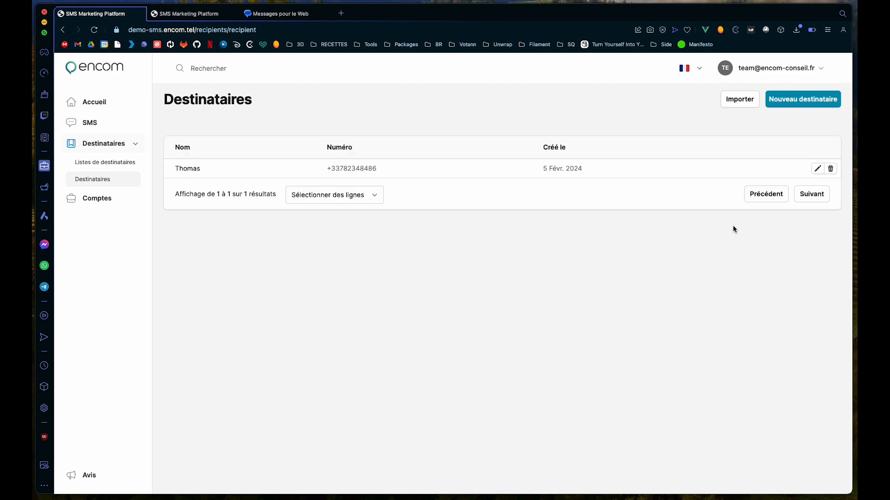
Step: Show the Importer un document panel and its number, name, list_id column hint
{"action": "left_click", "coordinate": [744, 103]}
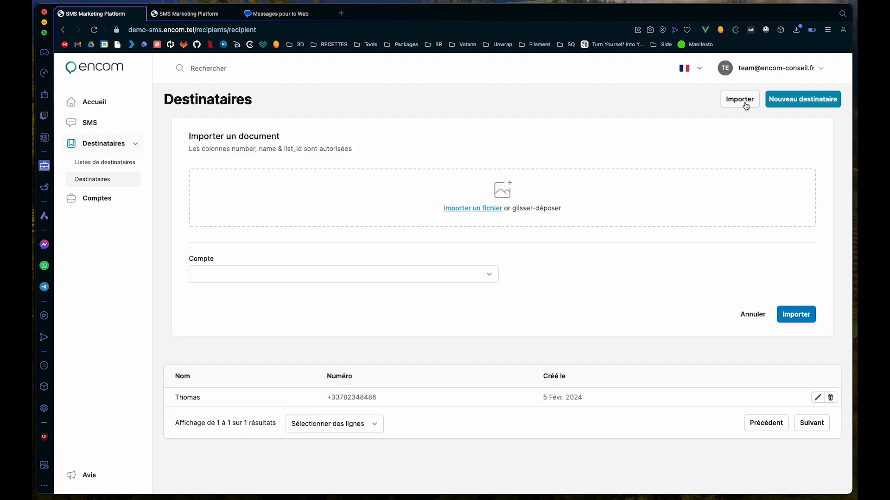
{"action": "double_click", "coordinate": [238, 149]}
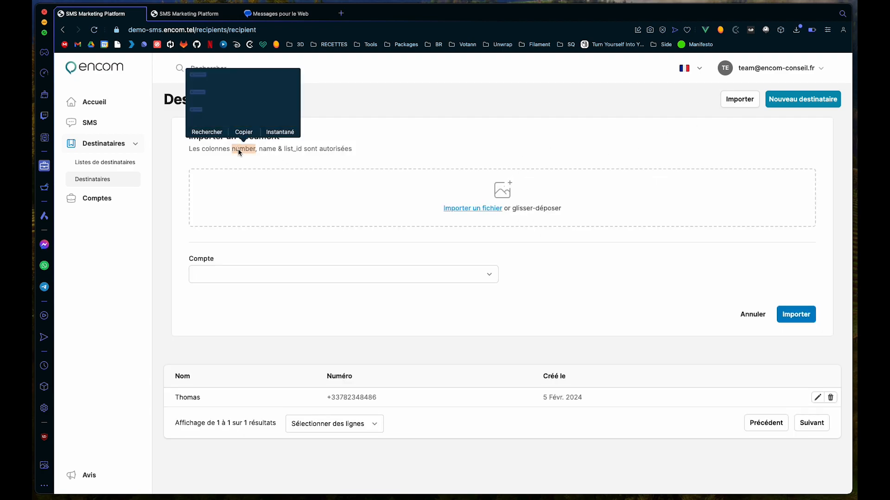
{"action": "left_click", "coordinate": [266, 153]}
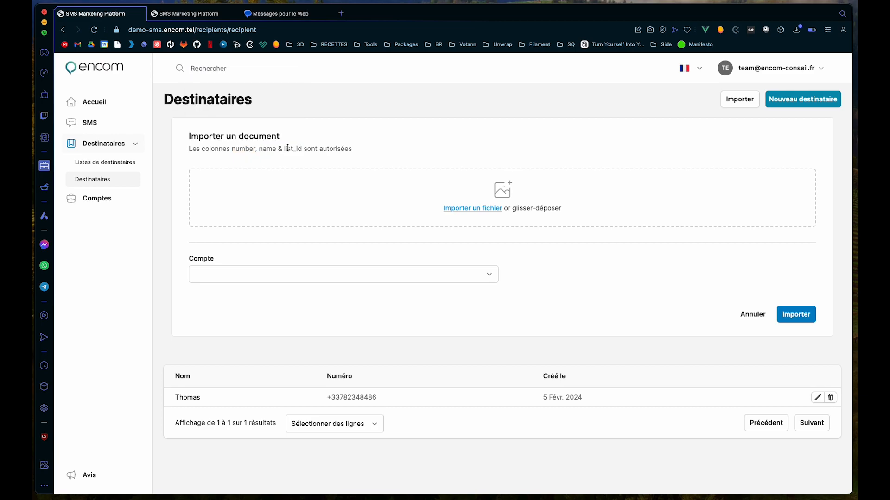
Step: Open the Clients recipient list for editing and cancel adding a recipient
{"action": "left_click", "coordinate": [117, 167]}
{"action": "left_click", "coordinate": [181, 175]}
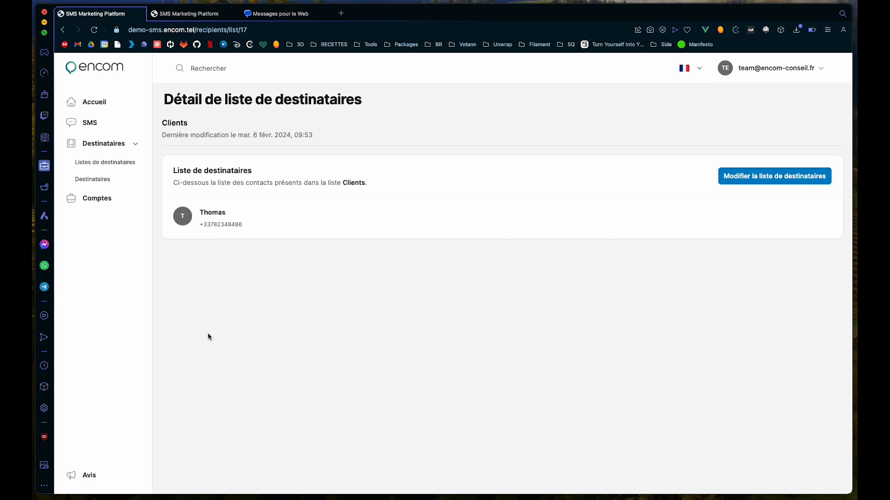
{"action": "left_click", "coordinate": [743, 185]}
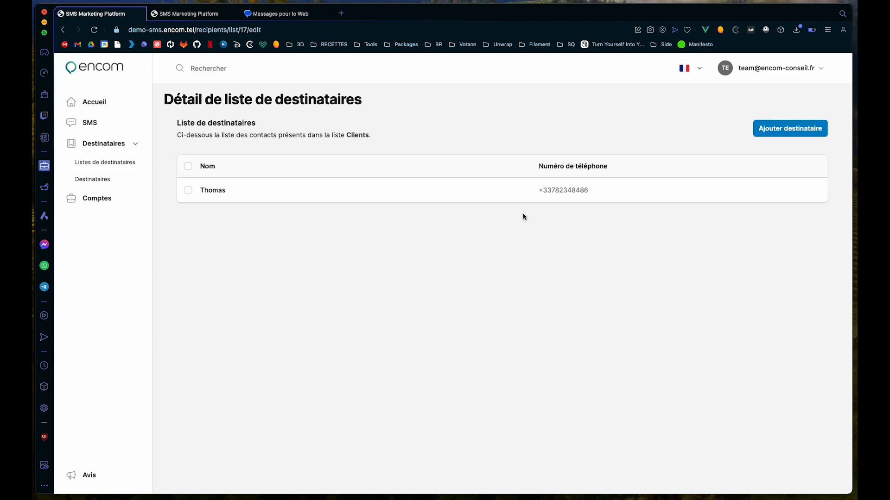
{"action": "left_click", "coordinate": [769, 130]}
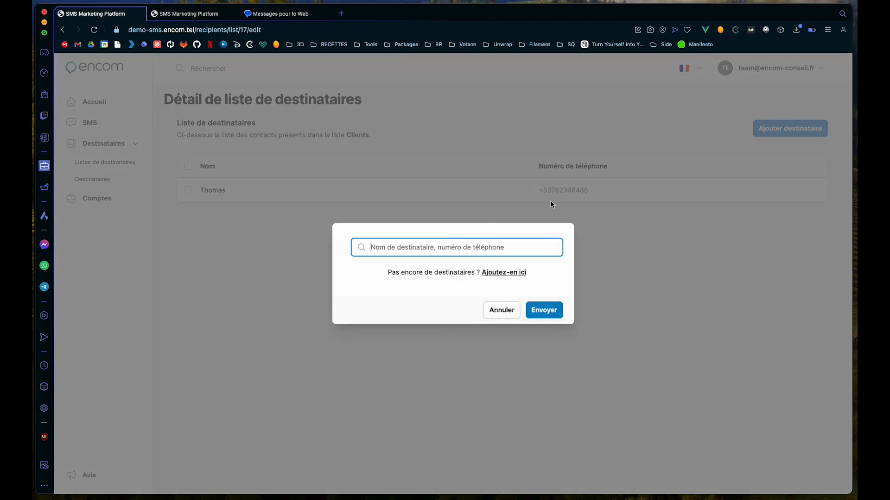
{"action": "left_click", "coordinate": [502, 311]}
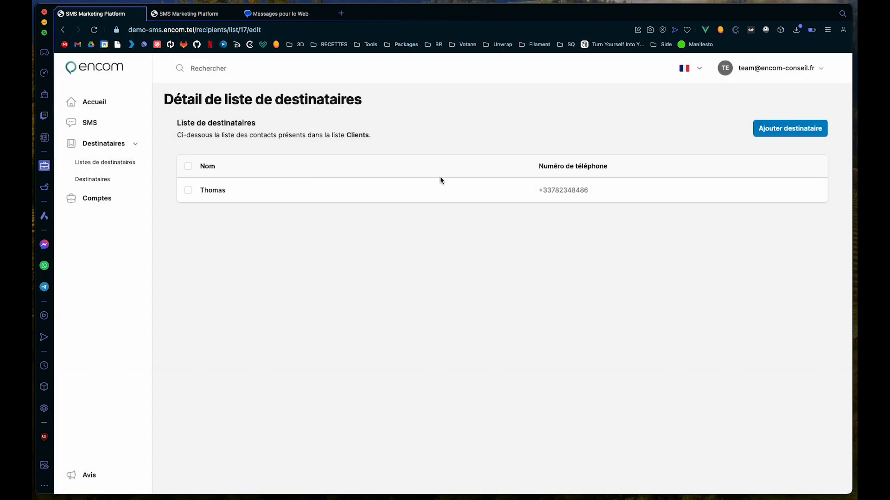
Step: Tick then untick Thomas in the Clients list and collapse the Destinataires menu
{"action": "left_click", "coordinate": [188, 190]}
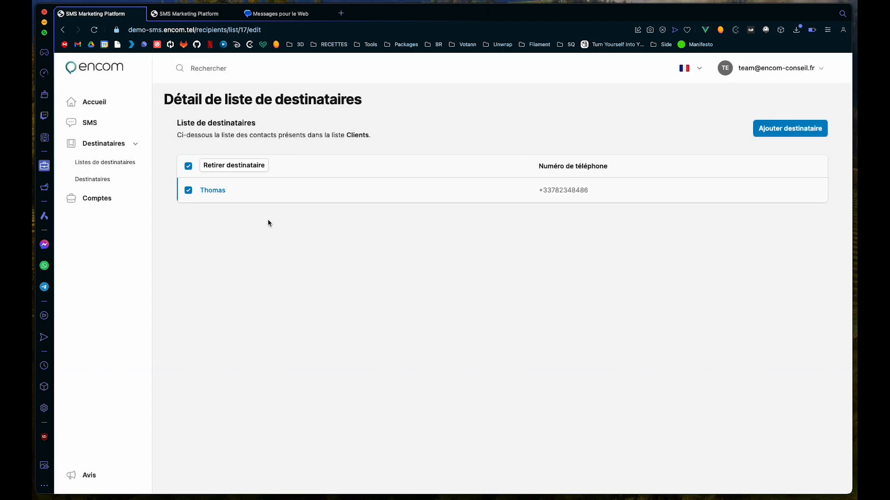
{"action": "left_click", "coordinate": [188, 191]}
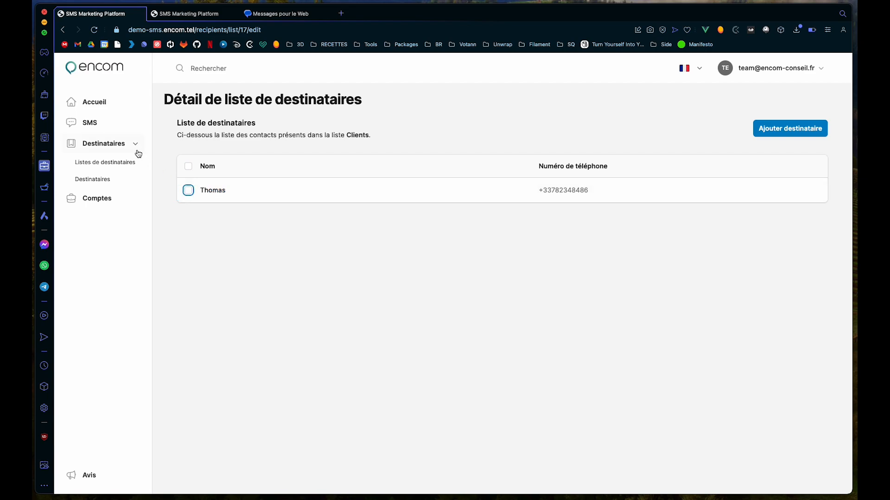
{"action": "left_click", "coordinate": [107, 146]}
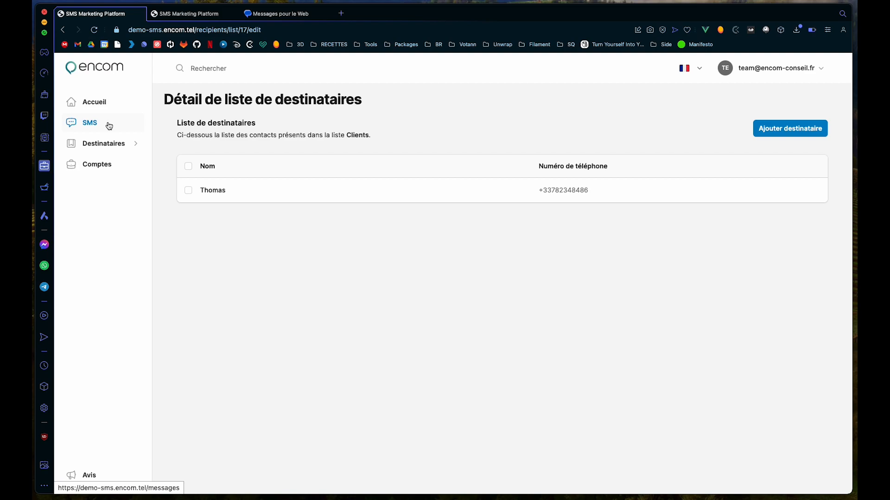
Step: Start a new SMS titled 'Test 2'
{"action": "left_click", "coordinate": [109, 126]}
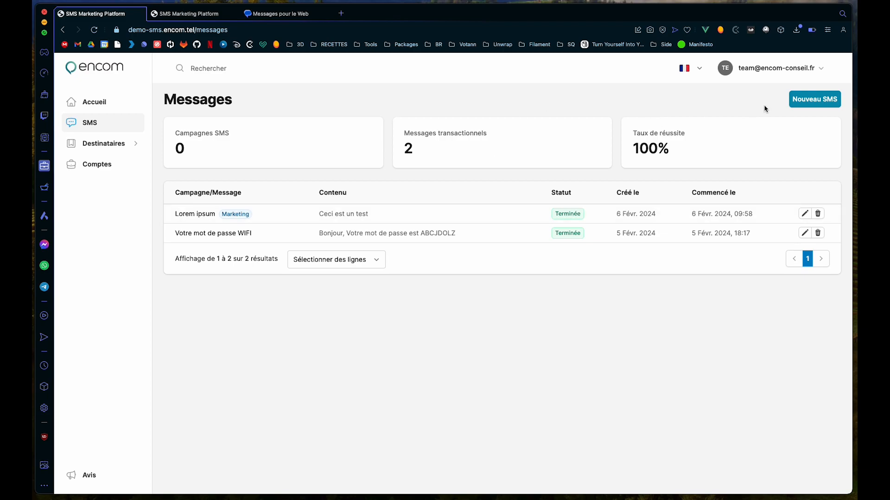
{"action": "left_click", "coordinate": [796, 106]}
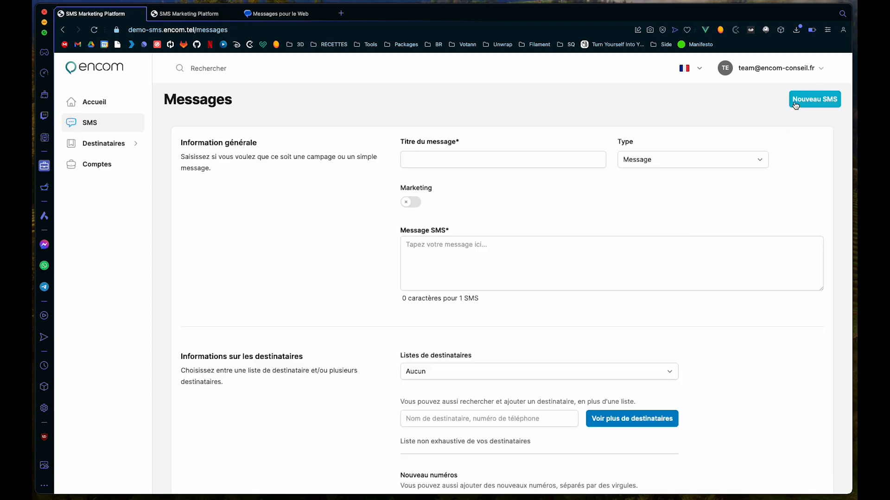
{"action": "left_click", "coordinate": [432, 155]}
{"action": "type", "text": "Te"}
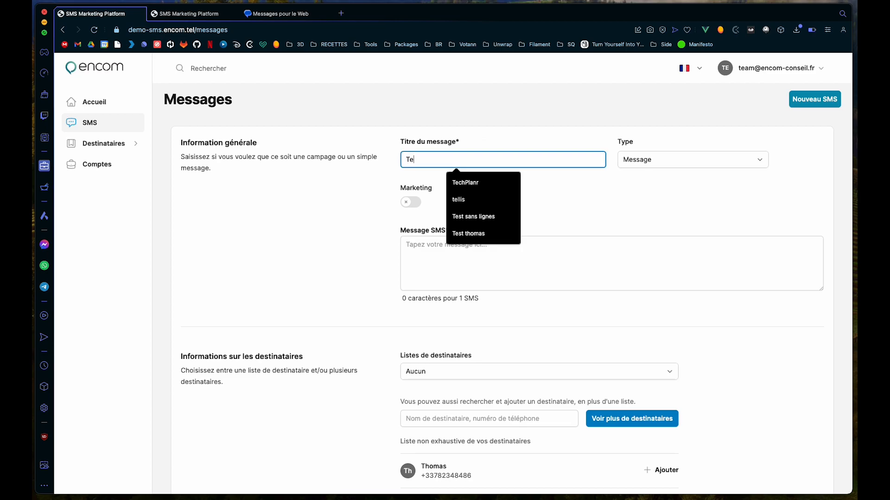
{"action": "type", "text": "st 2"}
{"action": "left_click", "coordinate": [683, 181]}
Step: Keep the message type as Message and switch on the Marketing option
{"action": "left_click", "coordinate": [654, 163]}
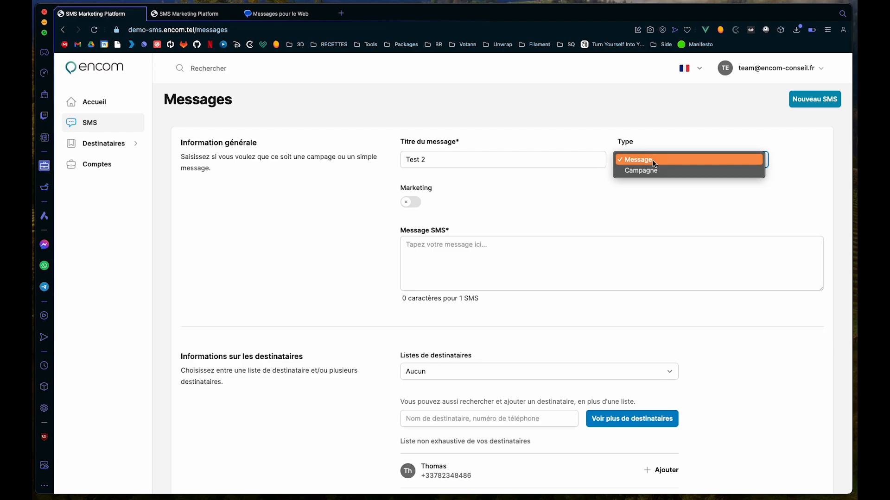
{"action": "left_click", "coordinate": [654, 164]}
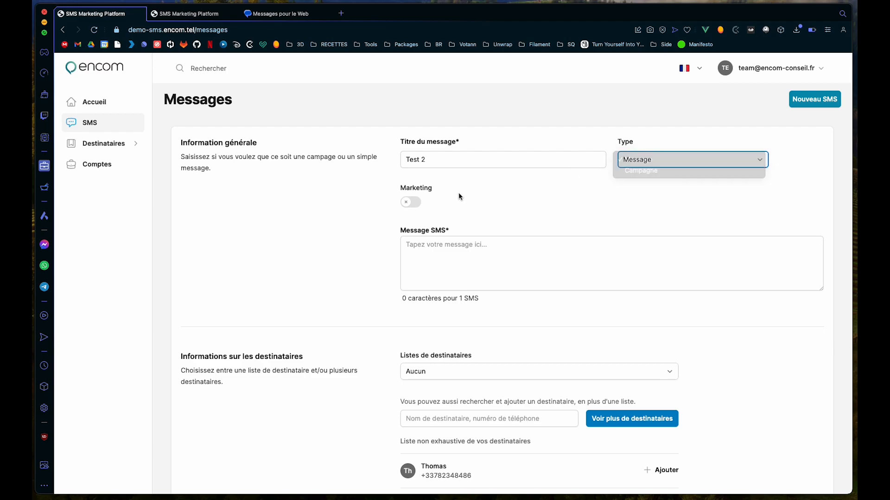
{"action": "left_click", "coordinate": [409, 202]}
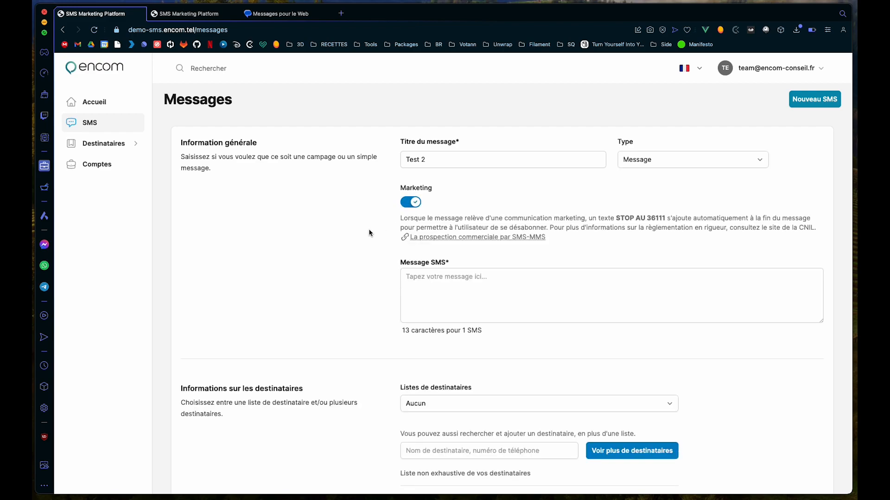
Step: Enter 'Lorem ipsum' as the SMS body text
{"action": "left_click", "coordinate": [421, 295]}
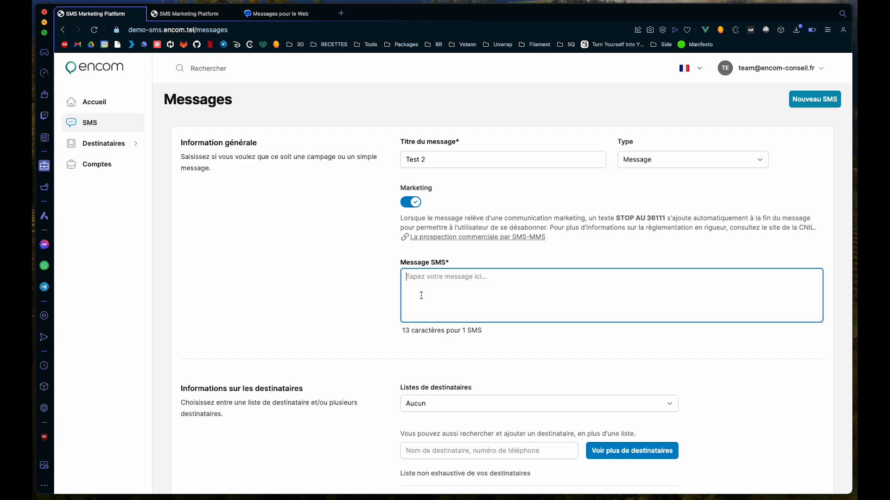
{"action": "type", "text": "Lorem ipsum"}
{"action": "left_click", "coordinate": [371, 299]}
Step: Leave Listes de destinataires on Aucun and start searching for a recipient
{"action": "scroll", "coordinate": [371, 299], "scroll_direction": "down", "scroll_amount": 5}
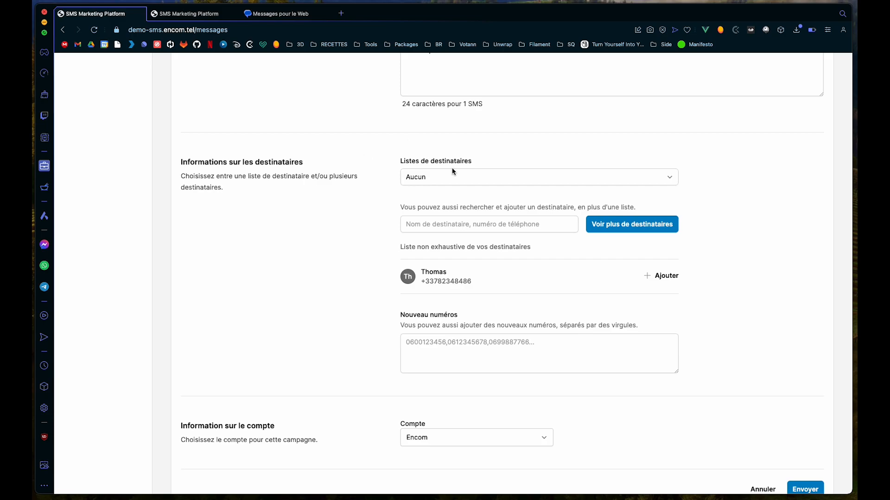
{"action": "left_click", "coordinate": [445, 181]}
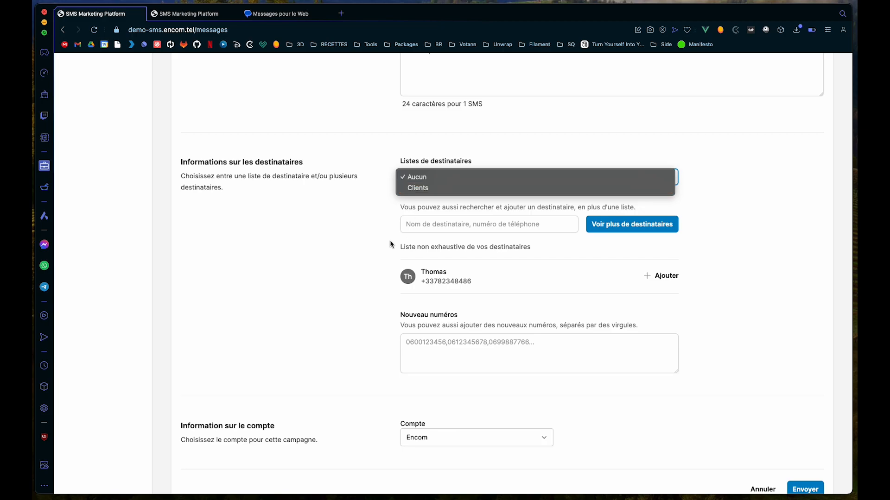
{"action": "left_click", "coordinate": [360, 224]}
{"action": "scroll", "coordinate": [570, 265], "scroll_direction": "down", "scroll_amount": 1}
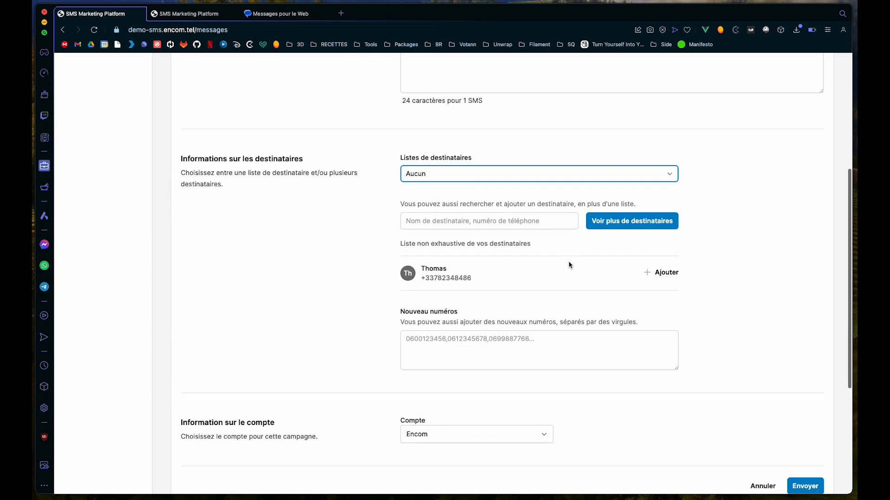
{"action": "left_click", "coordinate": [504, 200]}
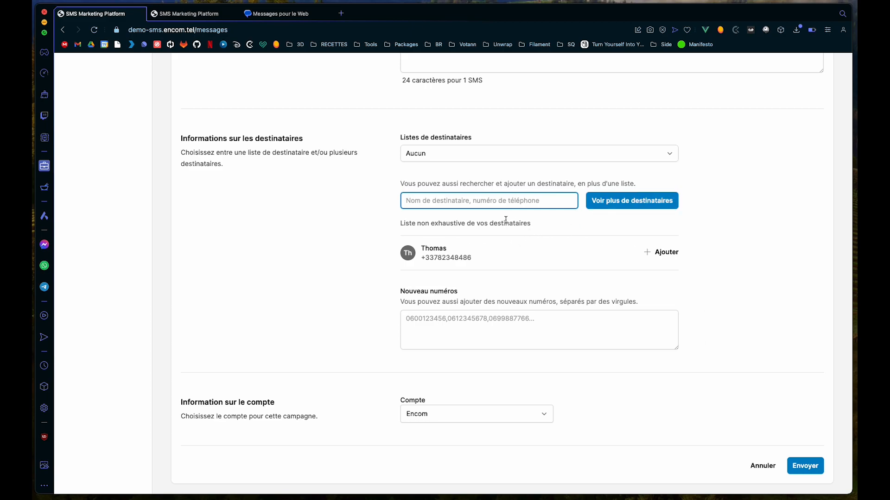
Step: Add Thomas as a recipient of the Test 2 campaign
{"action": "left_click", "coordinate": [628, 201]}
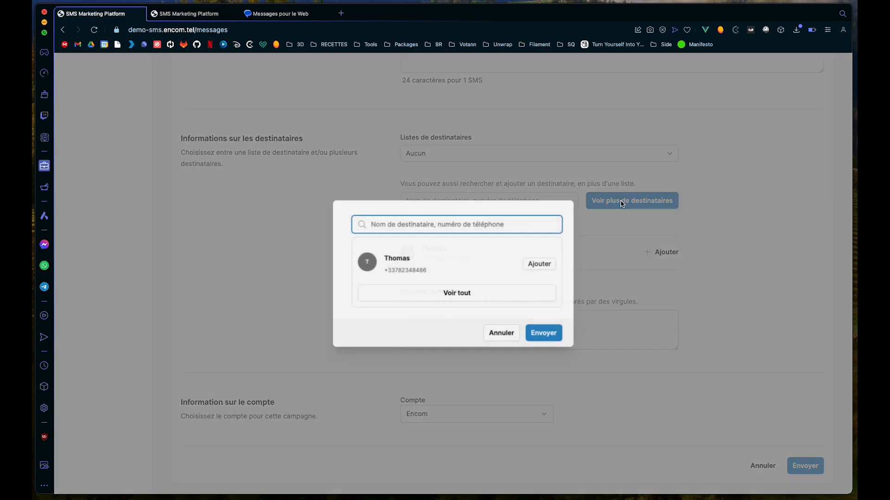
{"action": "left_click", "coordinate": [539, 263]}
{"action": "left_click", "coordinate": [551, 334]}
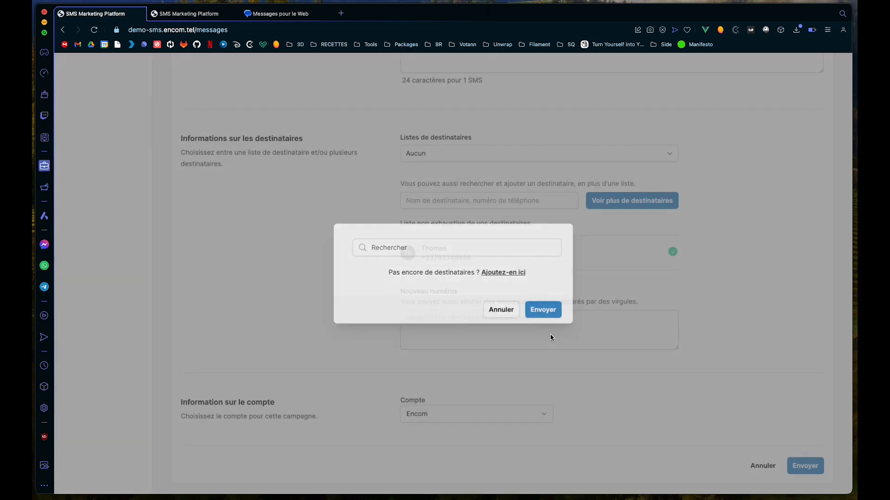
{"action": "scroll", "coordinate": [582, 268], "scroll_direction": "down", "scroll_amount": 2}
{"action": "left_click", "coordinate": [497, 239]}
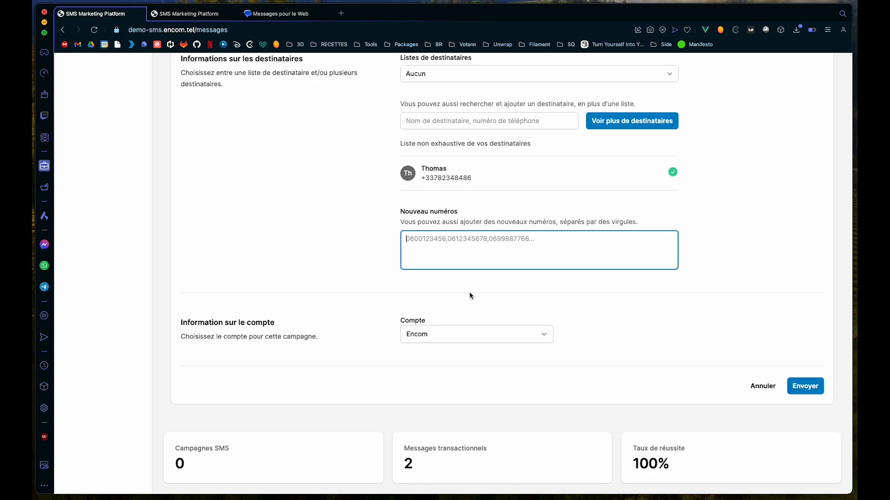
Step: Keep Encom as the sending account and submit the Test 2 campaign
{"action": "scroll", "coordinate": [470, 297], "scroll_direction": "down", "scroll_amount": 1}
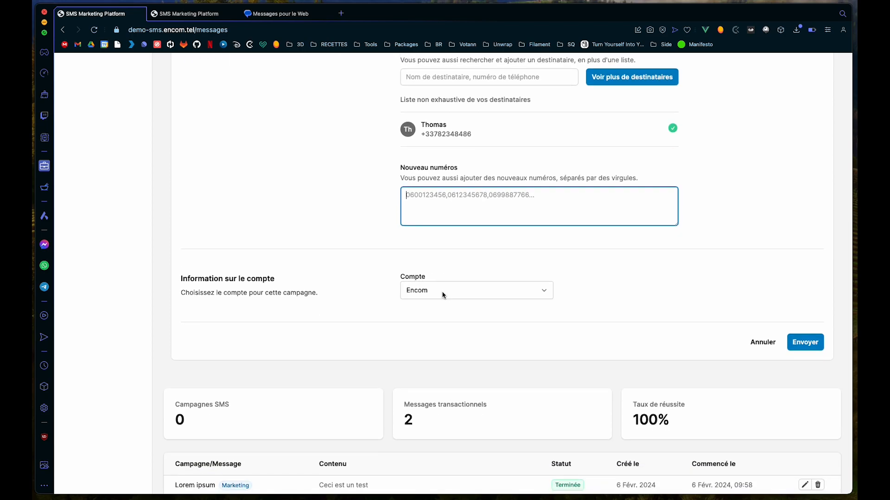
{"action": "left_click", "coordinate": [547, 291]}
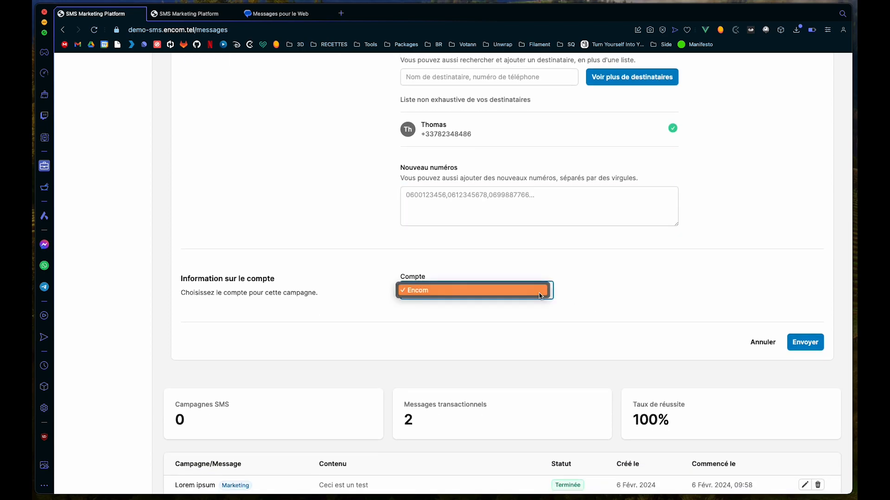
{"action": "left_click", "coordinate": [626, 309]}
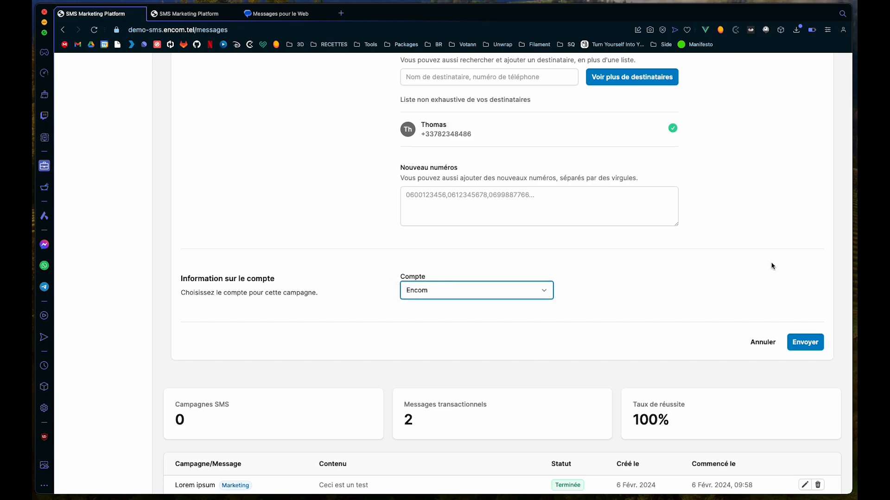
{"action": "scroll", "coordinate": [770, 265], "scroll_direction": "down", "scroll_amount": 1}
{"action": "left_click", "coordinate": [800, 302]}
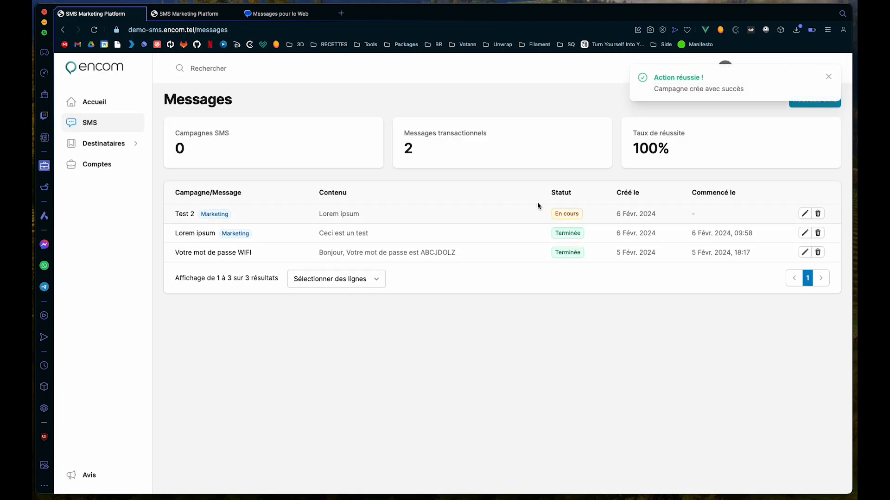
Step: Confirm ENCOM's 'Lorem ipsum STOP AU 36111' text arrived in Messages pour le Web, then return
{"action": "key", "text": "super+3"}
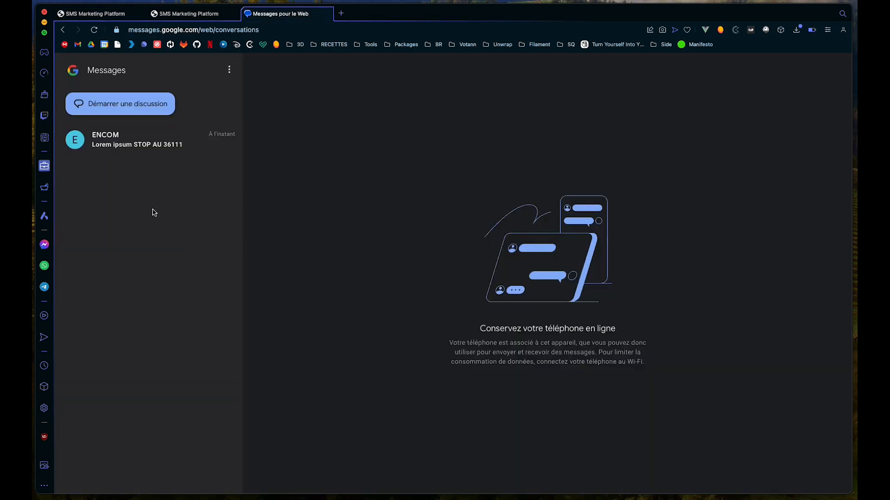
{"action": "left_click", "coordinate": [137, 139]}
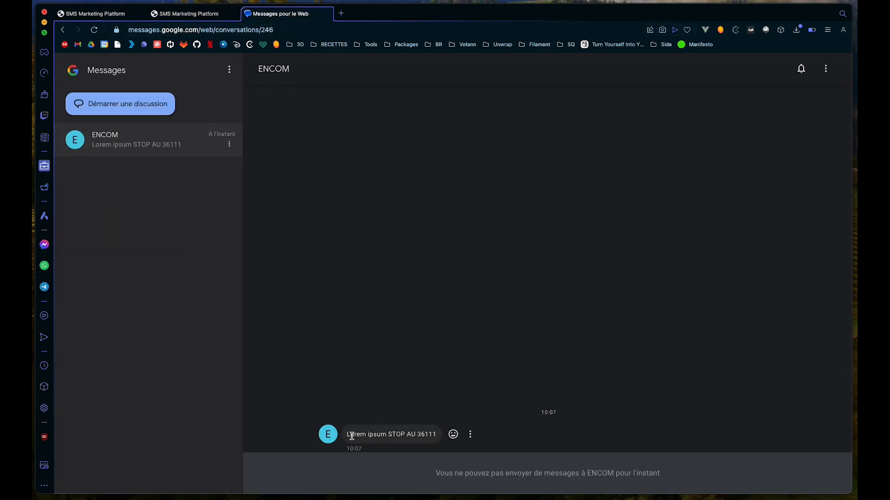
{"action": "left_click_drag", "start_coordinate": [351, 436], "coordinate": [384, 436]}
{"action": "left_click", "coordinate": [398, 439]}
{"action": "left_click", "coordinate": [114, 14]}
{"action": "left_click", "coordinate": [104, 173]}
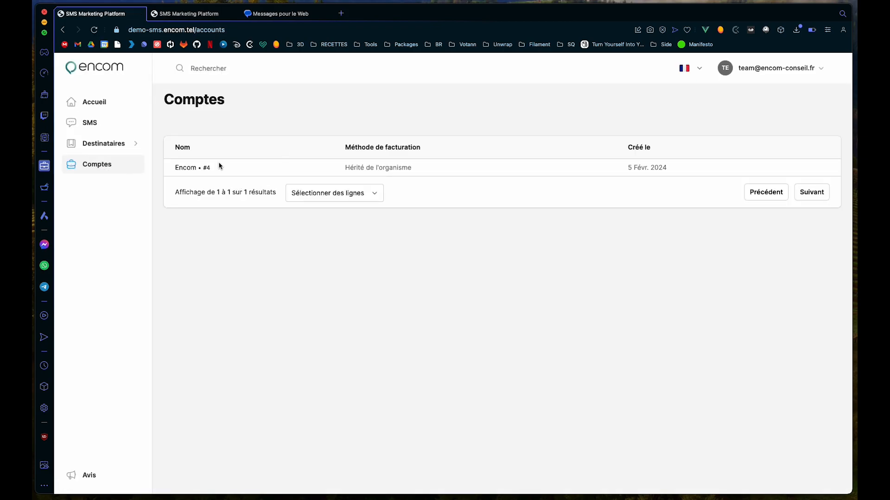
{"action": "left_click", "coordinate": [185, 170]}
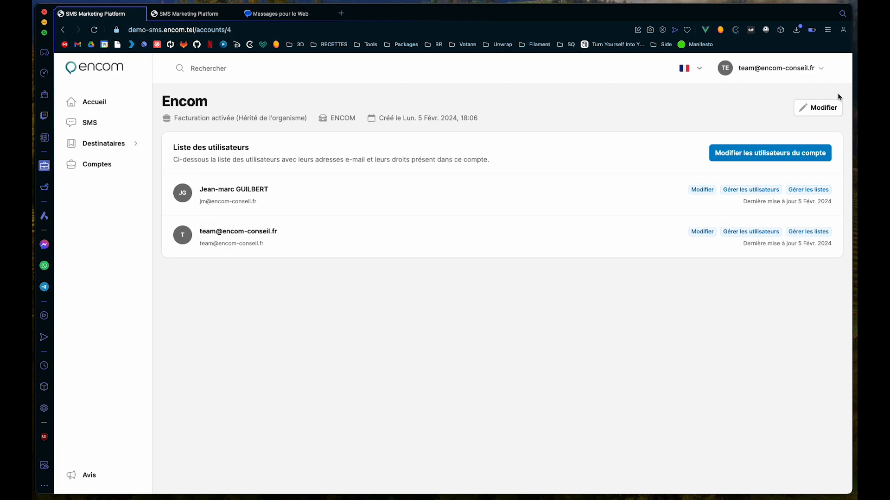
{"action": "left_click", "coordinate": [815, 107]}
{"action": "left_click_drag", "start_coordinate": [223, 297], "coordinate": [176, 299]}
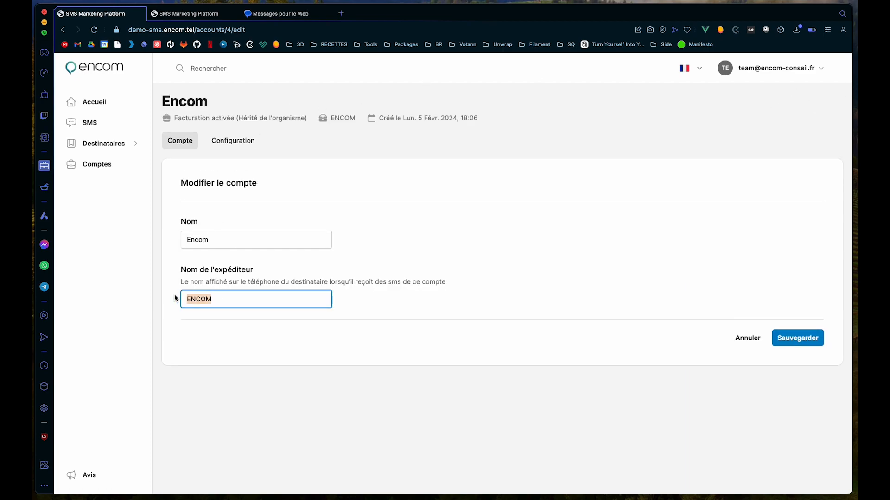
{"action": "left_click", "coordinate": [253, 145]}
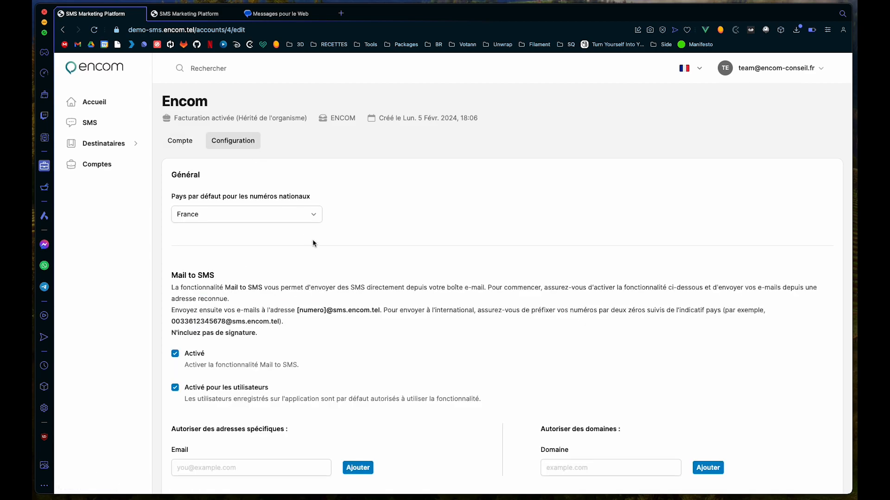
{"action": "scroll", "coordinate": [312, 241], "scroll_direction": "down", "scroll_amount": 2}
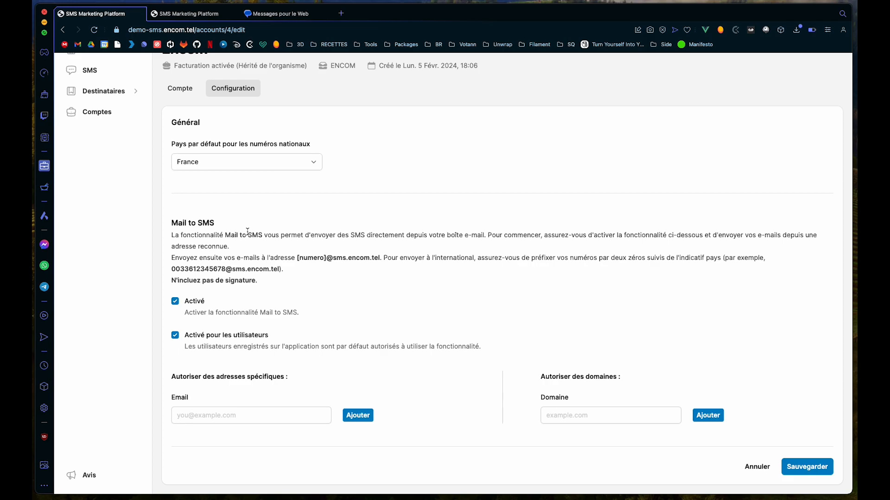
{"action": "left_click_drag", "start_coordinate": [326, 258], "coordinate": [379, 258]}
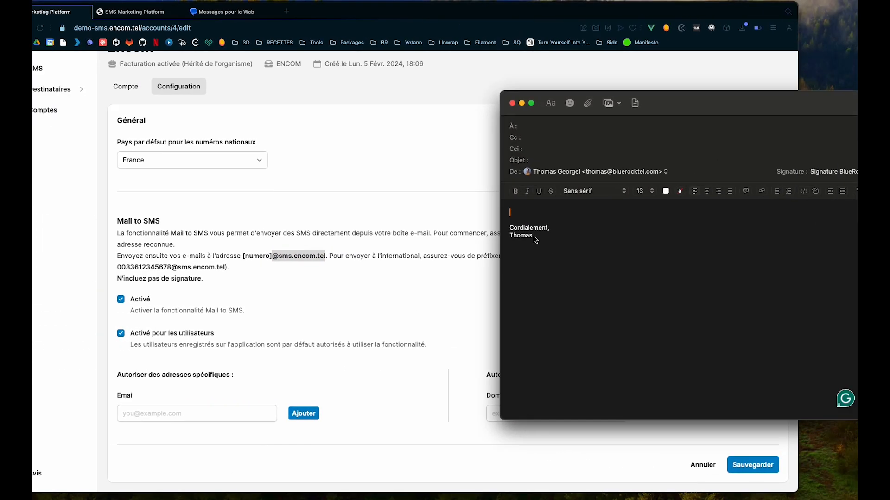
Step: Address a new e-mail to the recipient's number at sms.encom.tel, subject 'Mail to SMS'
{"action": "left_click", "coordinate": [507, 125]}
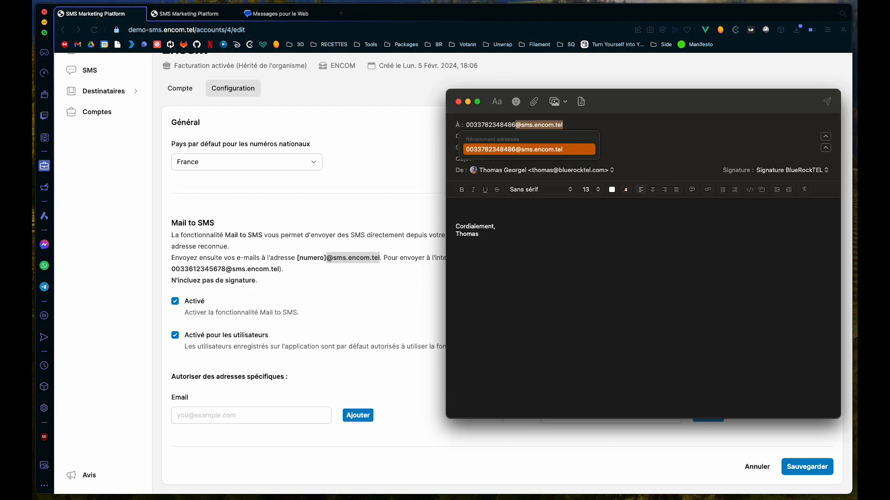
{"action": "key", "text": "Tab"}
{"action": "key", "text": "Tab"}
{"action": "key", "text": "Tab"}
{"action": "type", "text": "Mail to SMS"}
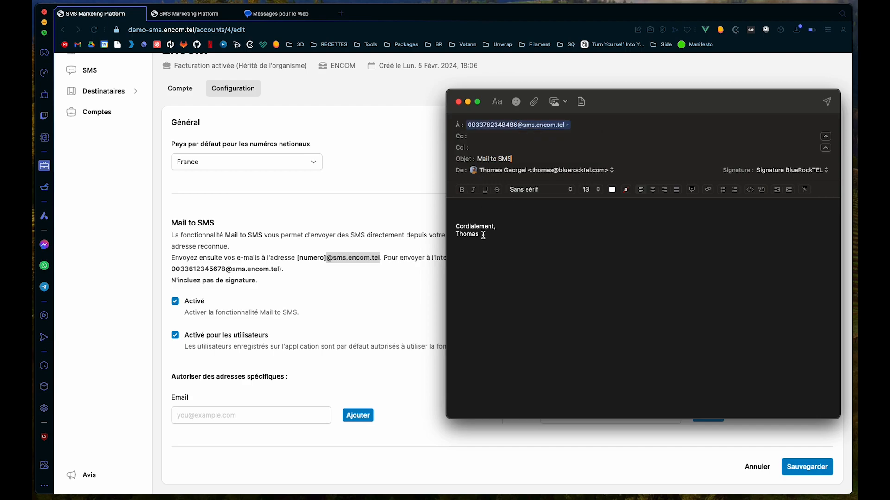
Step: Replace the signature with 'Test mail to SMS' and send the e-mail
{"action": "left_click_drag", "start_coordinate": [456, 207], "coordinate": [475, 245]}
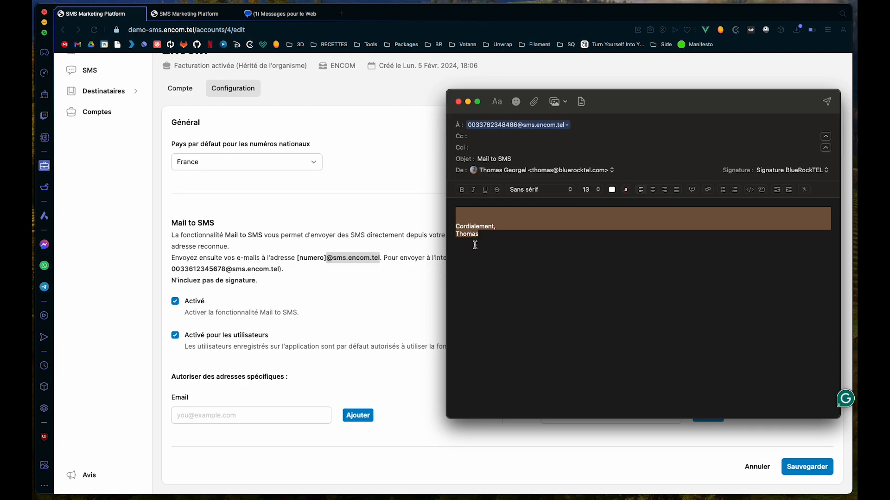
{"action": "key", "text": "BackSpace"}
{"action": "type", "text": "Te"}
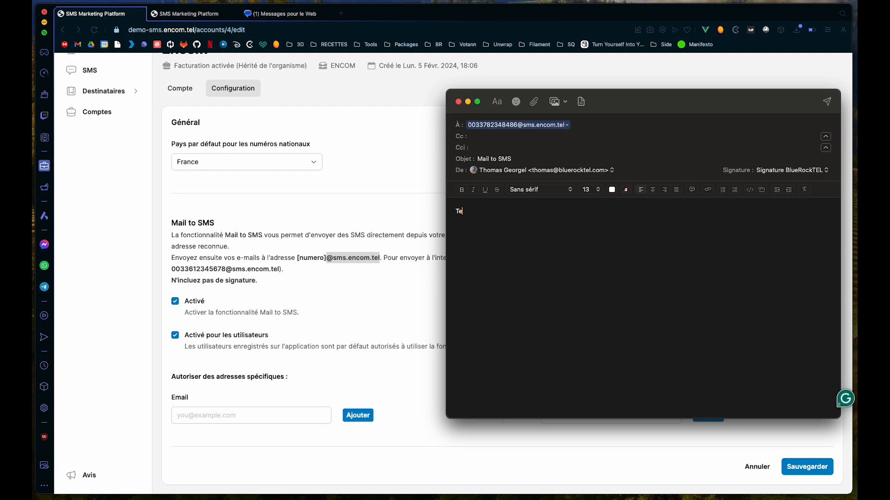
{"action": "type", "text": "st mail to SMS"}
{"action": "left_click", "coordinate": [827, 102]}
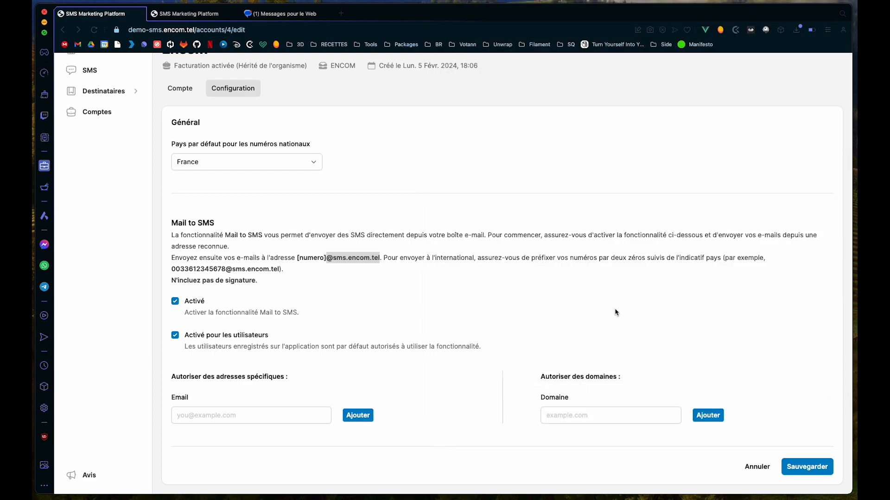
Step: Toggle Mail to SMS off and back on, and click the allowed e-mail field
{"action": "left_click", "coordinate": [177, 303]}
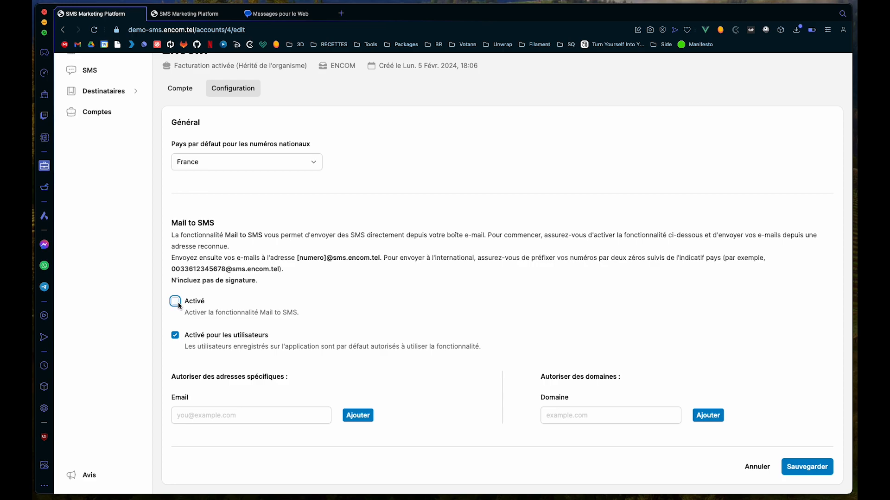
{"action": "left_click", "coordinate": [176, 302]}
{"action": "left_click", "coordinate": [187, 416]}
{"action": "left_click", "coordinate": [203, 431]}
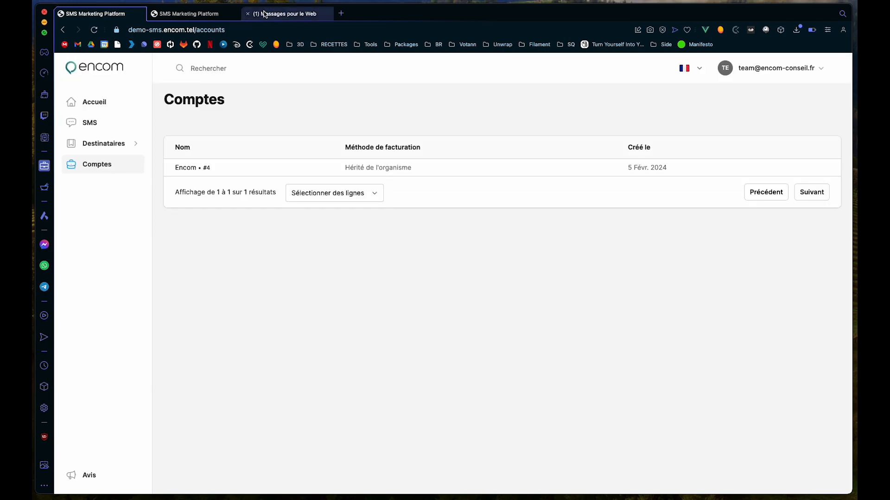
Step: Confirm the 'Test mail to SMS' ENCOM text arrived in Google Messages, then return to Comptes
{"action": "left_click", "coordinate": [264, 14]}
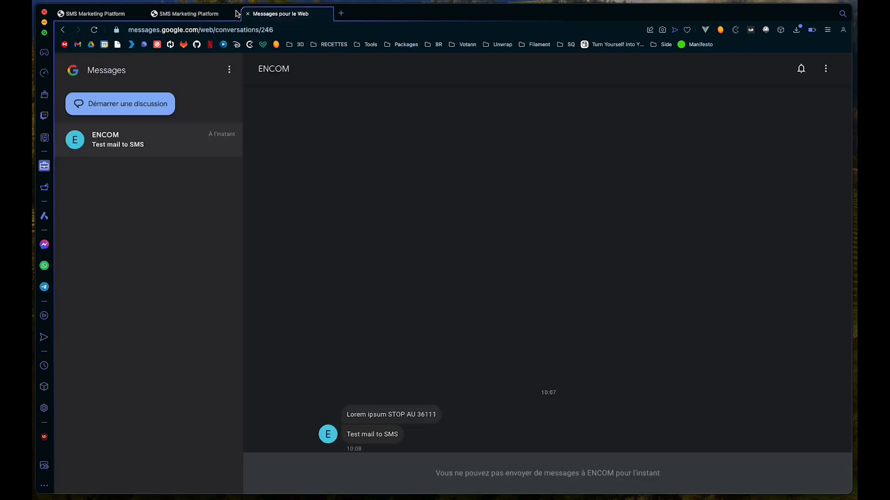
{"action": "left_click_drag", "start_coordinate": [346, 434], "coordinate": [389, 434]}
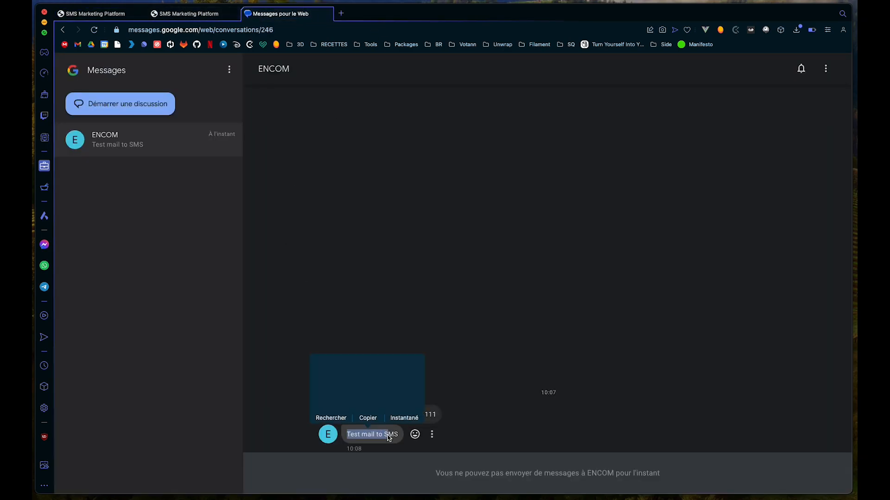
{"action": "left_click", "coordinate": [339, 176]}
{"action": "left_click", "coordinate": [121, 18]}
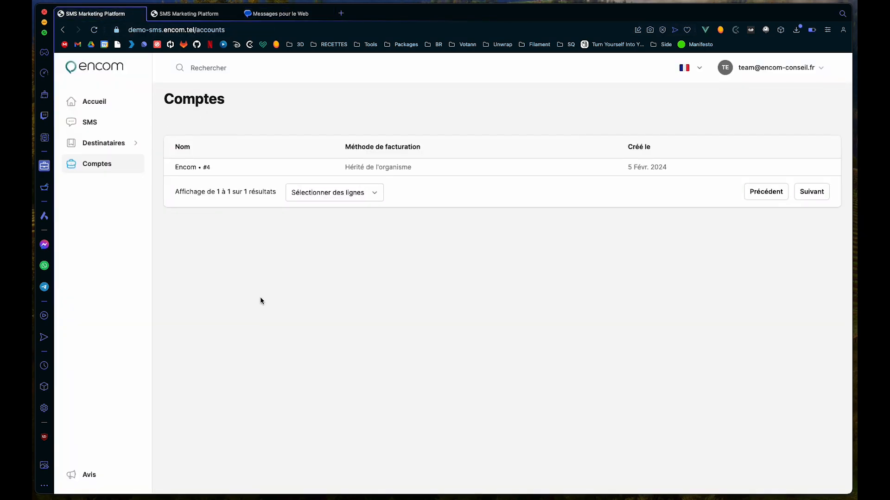
Step: Look through the Encom account's user management without adding anyone, then return to the SMS Messages list
{"action": "left_click", "coordinate": [179, 170]}
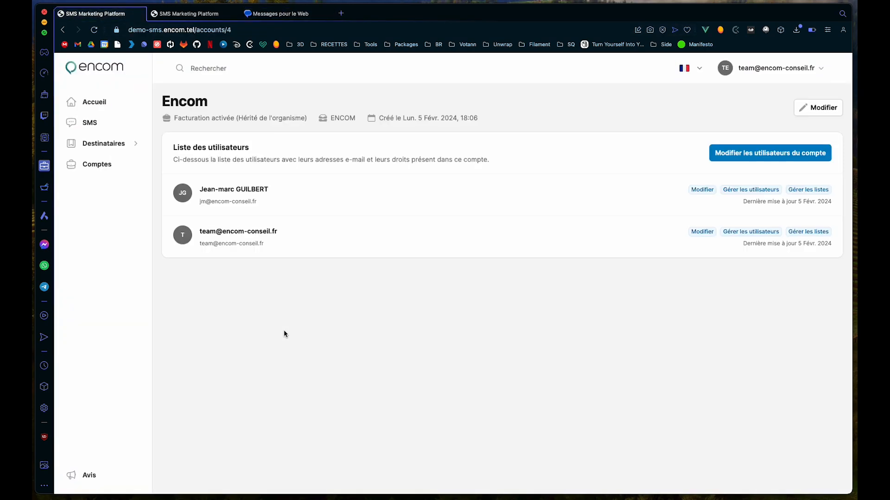
{"action": "left_click", "coordinate": [735, 154]}
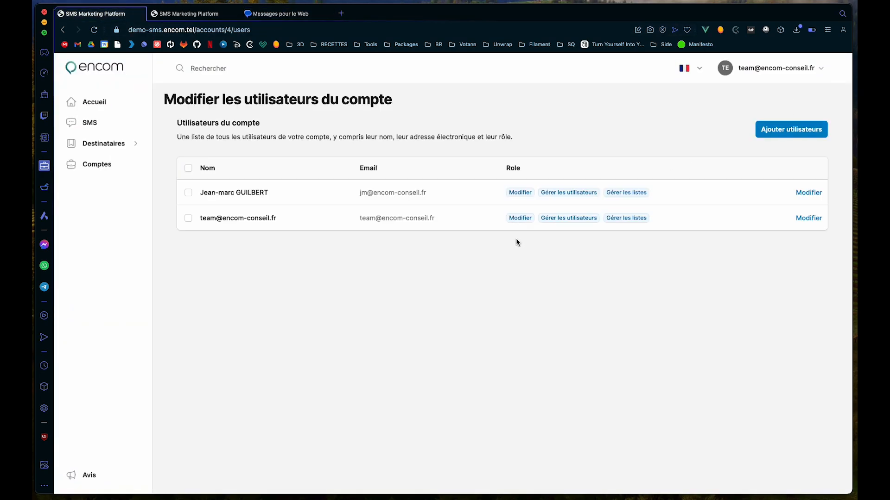
{"action": "left_click", "coordinate": [791, 129]}
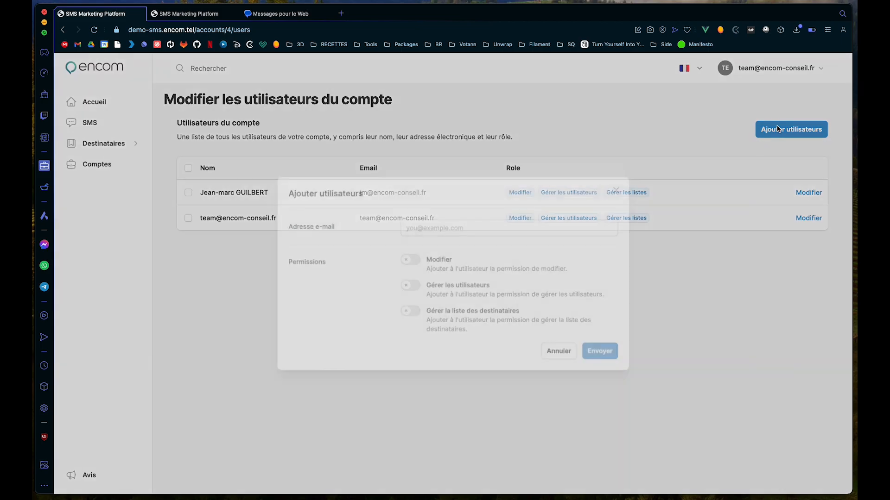
{"action": "left_click", "coordinate": [426, 224]}
{"action": "left_click", "coordinate": [358, 274]}
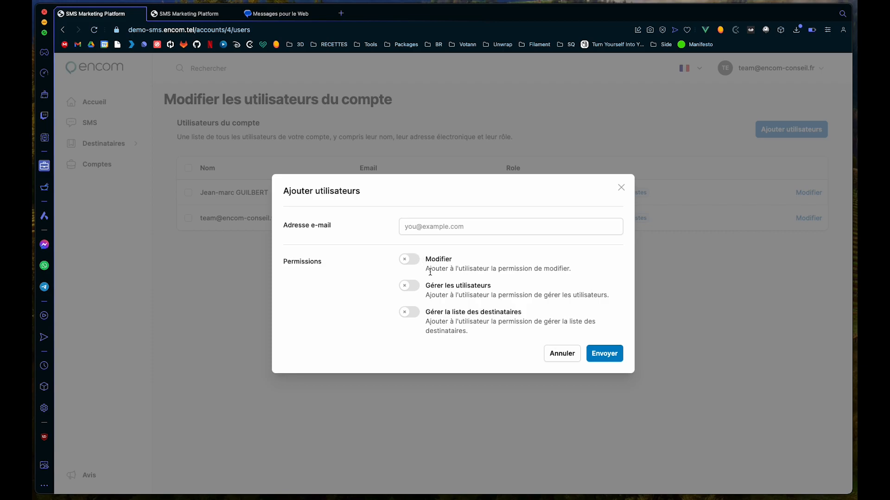
{"action": "left_click", "coordinate": [551, 356]}
{"action": "left_click", "coordinate": [90, 121]}
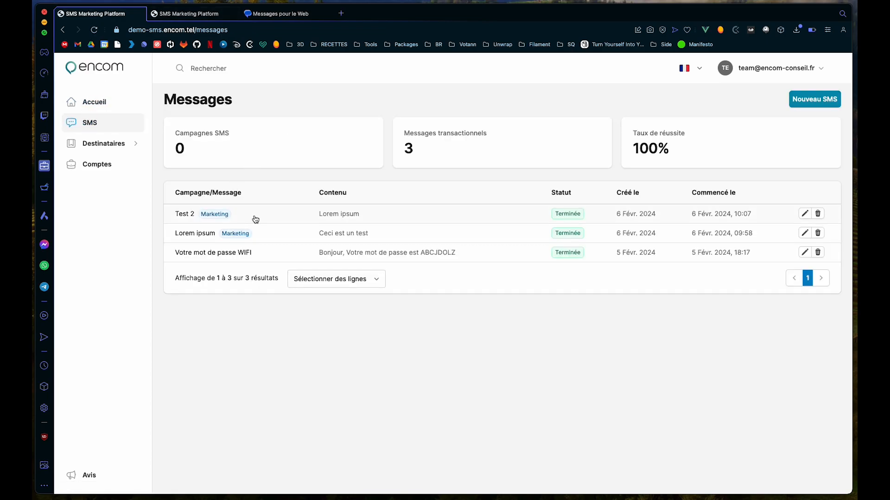
Step: Review the Test 2 campaign statistics, then check the dashboard's monthly totals of 3 sent and 0 failed
{"action": "left_click", "coordinate": [257, 219]}
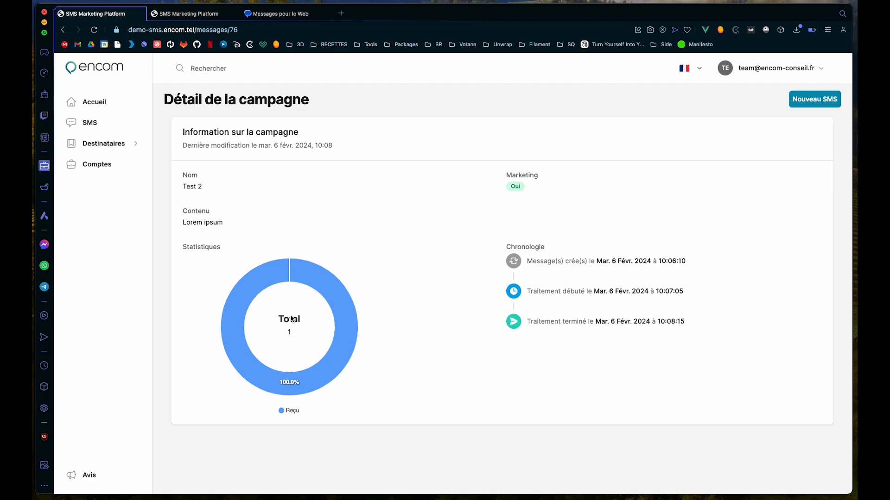
{"action": "left_click", "coordinate": [87, 110]}
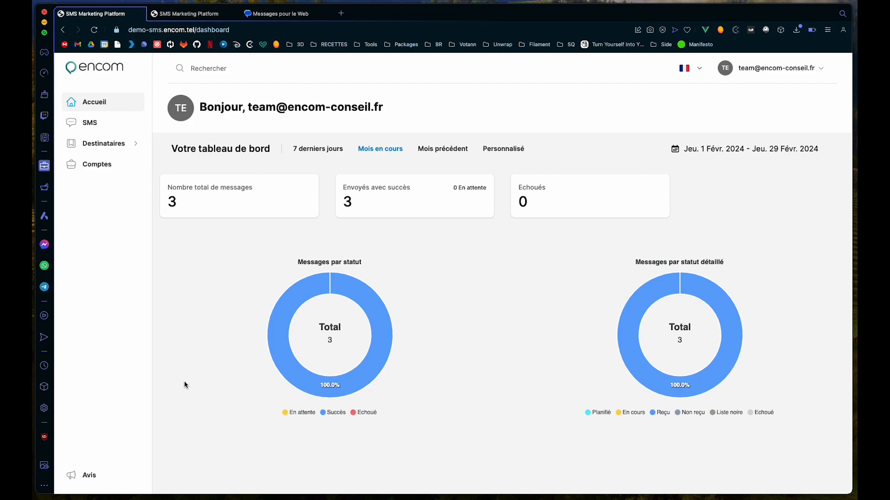
{"action": "left_click", "coordinate": [93, 474]}
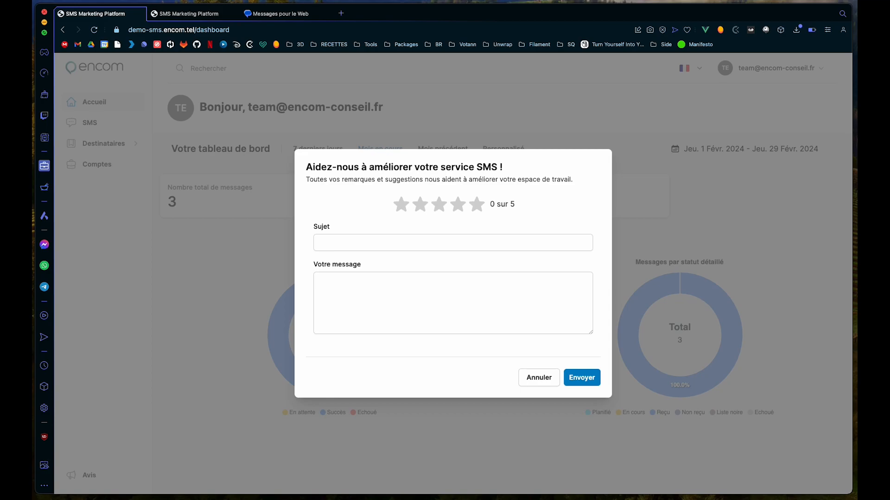
{"action": "left_click", "coordinate": [526, 381]}
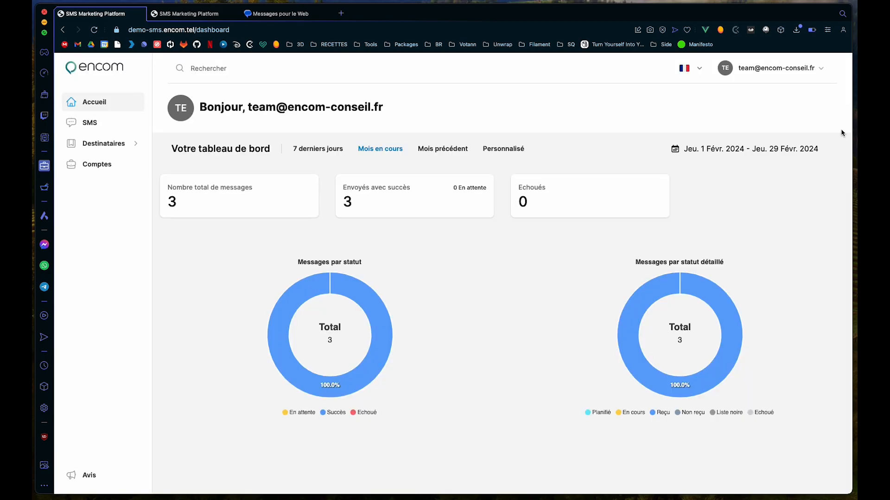